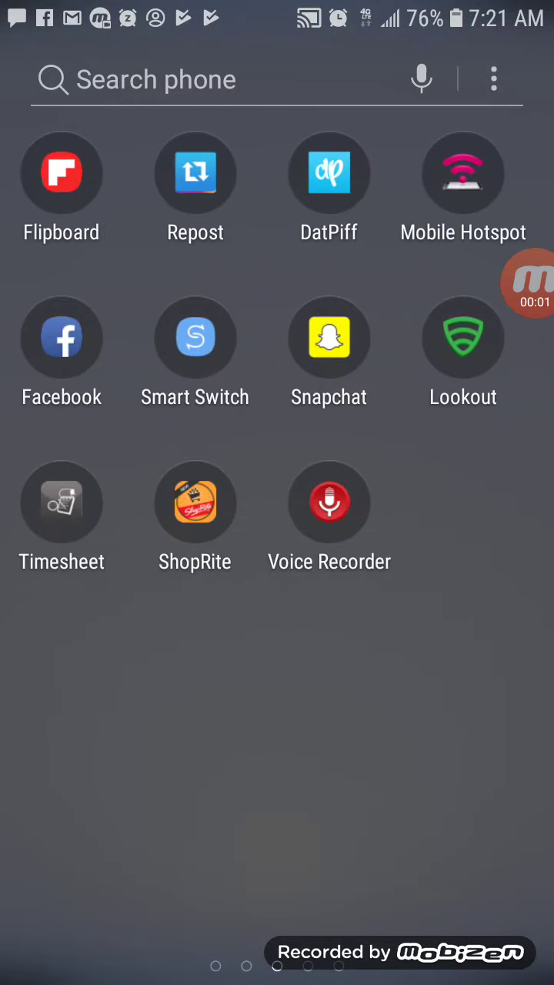
From the Android home screen, open Chrome to the NaturalReader text-to-speech site
{"action": "key", "text": "Home"}
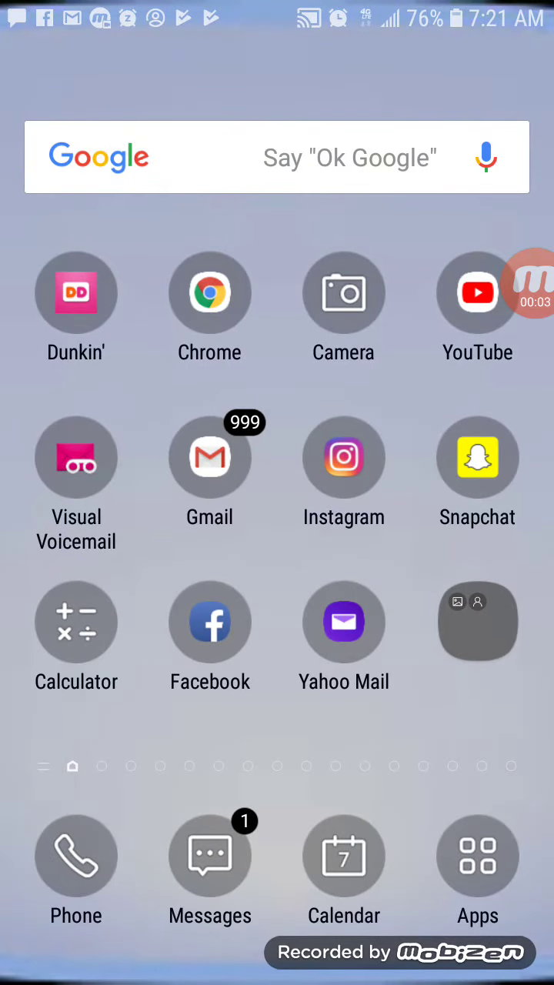
{"action": "left_click", "coordinate": [477, 292]}
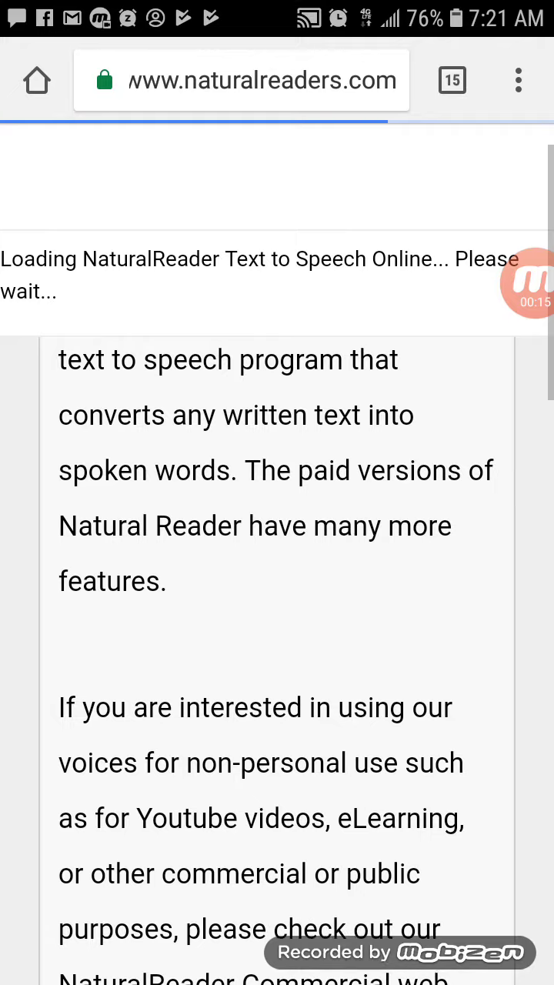
{"action": "scroll", "coordinate": [278, 616], "scroll_direction": "down", "scroll_amount": 2}
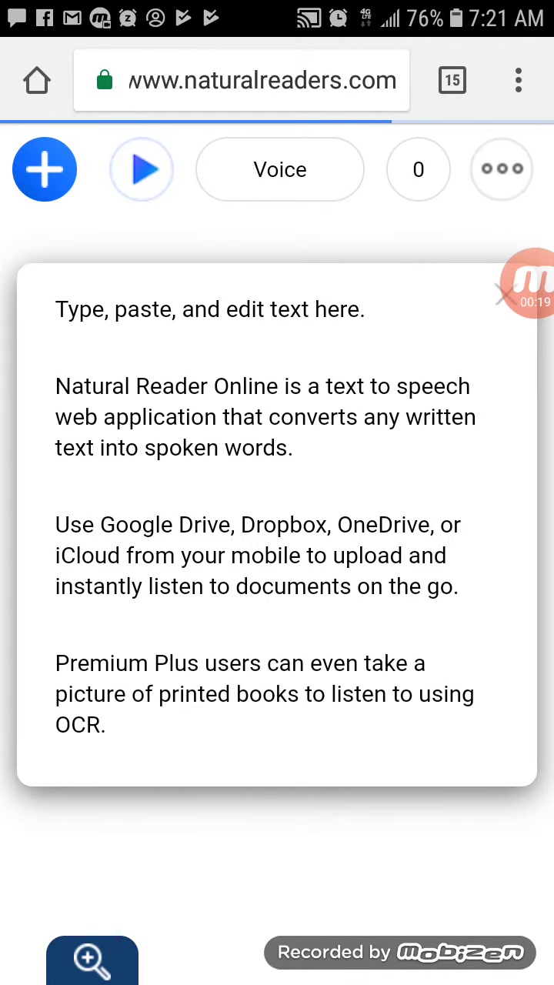
Place the cursor at the end of the reader's default sample text
{"action": "left_click", "coordinate": [106, 728]}
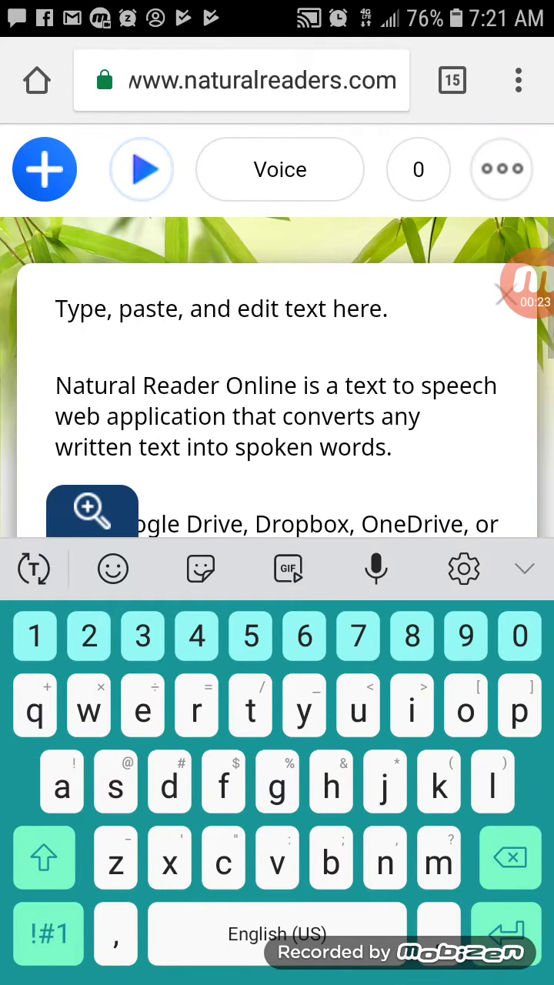
Delete all the default introductory text so the box is empty
{"action": "key", "text": "BackSpace"}
{"action": "key", "text": "BackSpace"}
{"action": "key", "text": "BackSpace"}
{"action": "key", "text": "BackSpace"}
{"action": "key", "text": "BackSpace"}
{"action": "key", "text": "BackSpace"}
{"action": "key", "text": "BackSpace"}
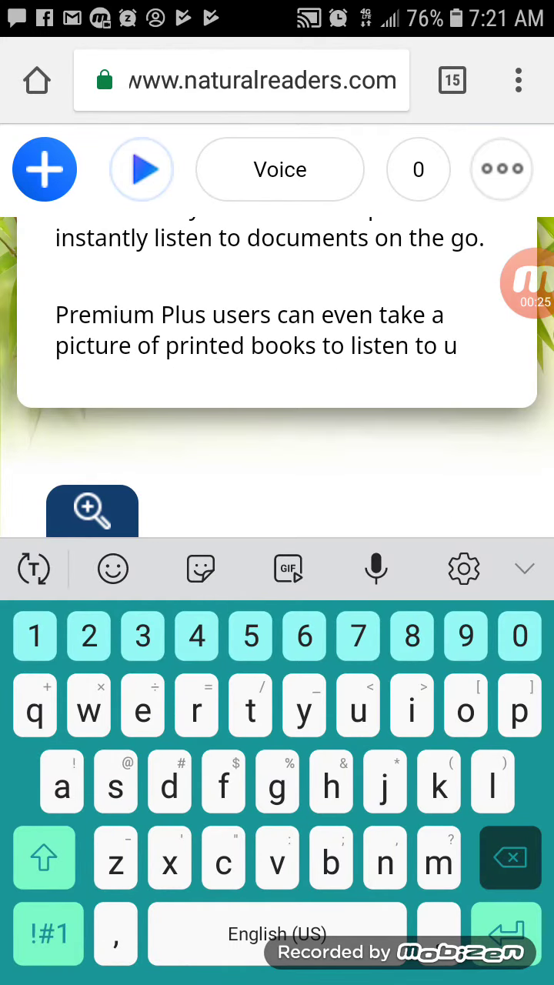
{"action": "key", "text": "BackSpace"}
{"action": "key", "text": "BackSpace"}
{"action": "key", "text": "BackSpace"}
{"action": "key", "text": "BackSpace"}
{"action": "key", "text": "BackSpace"}
{"action": "key", "text": "BackSpace"}
{"action": "key", "text": "BackSpace"}
{"action": "key", "text": "BackSpace"}
{"action": "key", "text": "BackSpace"}
{"action": "key", "text": "BackSpace"}
{"action": "key", "text": "BackSpace"}
{"action": "key", "text": "BackSpace"}
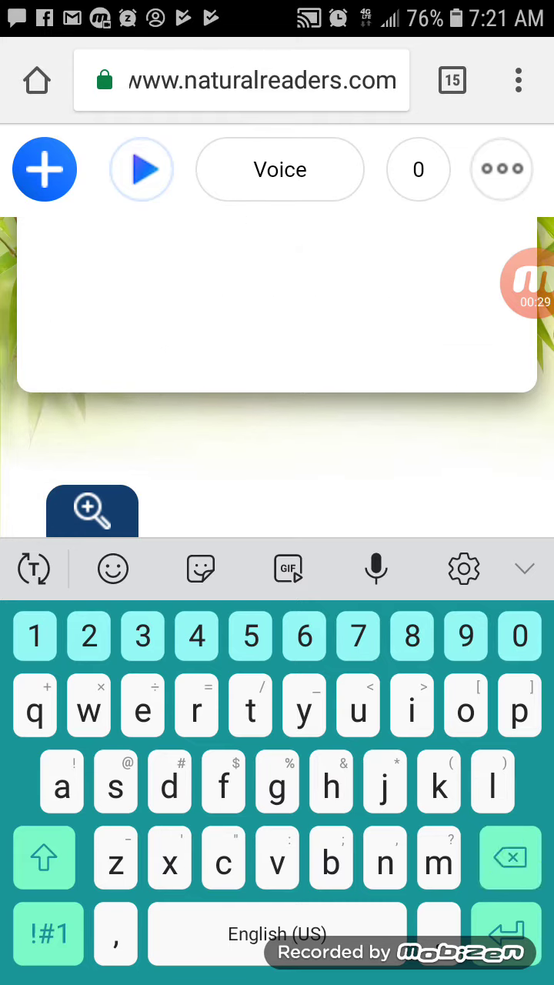
{"action": "key", "text": "BackSpace"}
{"action": "key", "text": "BackSpace"}
{"action": "key", "text": "BackSpace"}
{"action": "key", "text": "BackSpace"}
{"action": "key", "text": "BackSpace"}
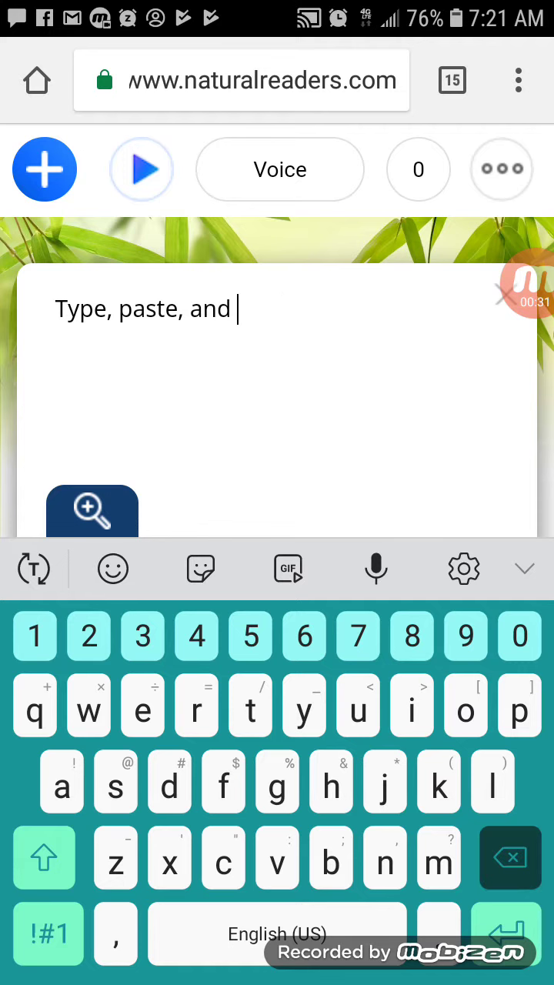
{"action": "key", "text": "BackSpace"}
{"action": "key", "text": "BackSpace"}
{"action": "key", "text": "BackSpace"}
{"action": "type", "text": "H"}
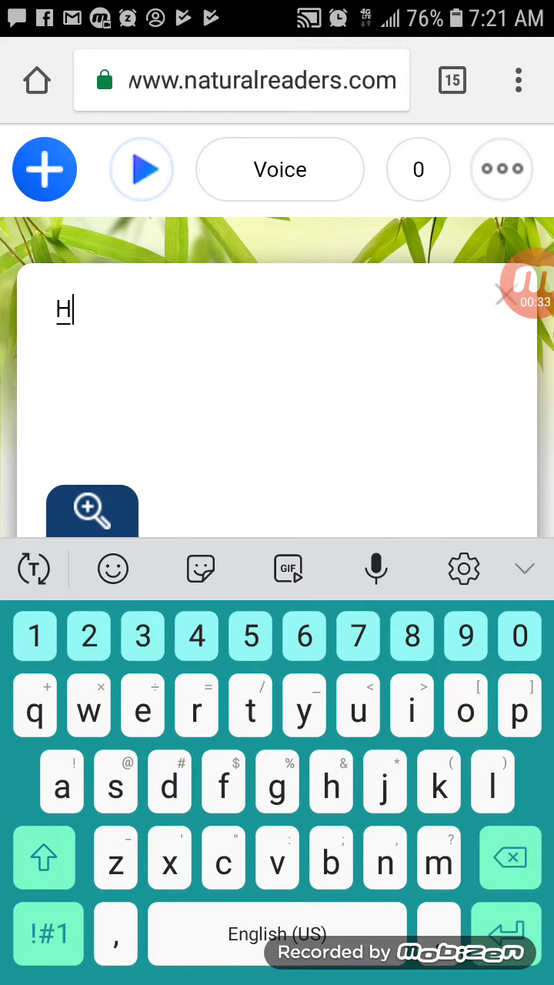
{"action": "type", "text": "i g"}
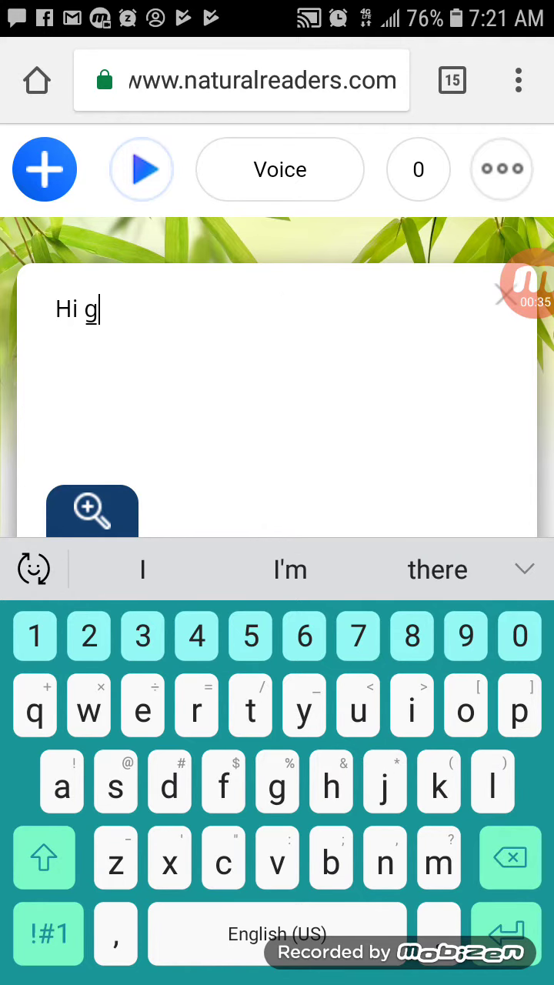
{"action": "type", "text": "uys"}
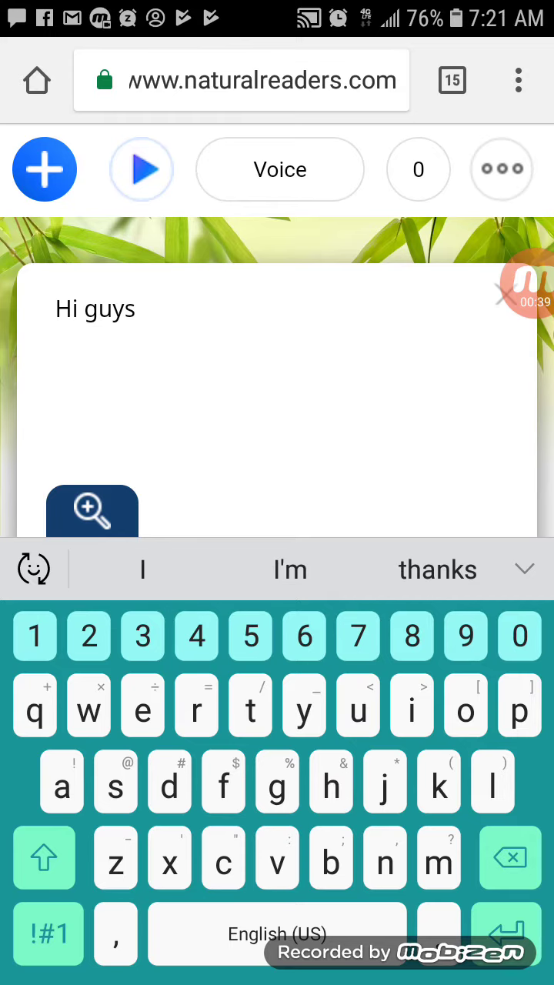
Enter 'Hi guys I'm not taking any more' using keyboard word suggestions
{"action": "left_click", "coordinate": [290, 569]}
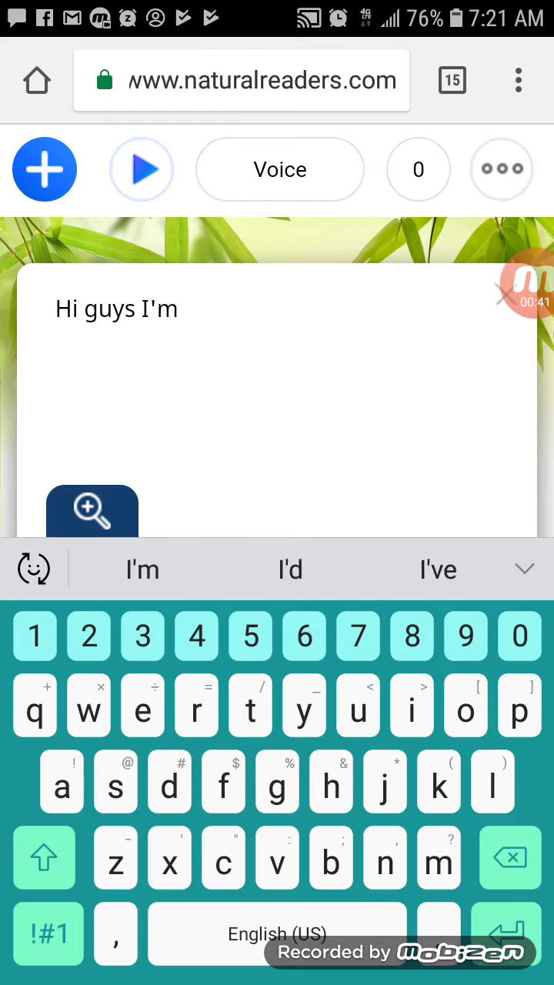
{"action": "left_click", "coordinate": [524, 570]}
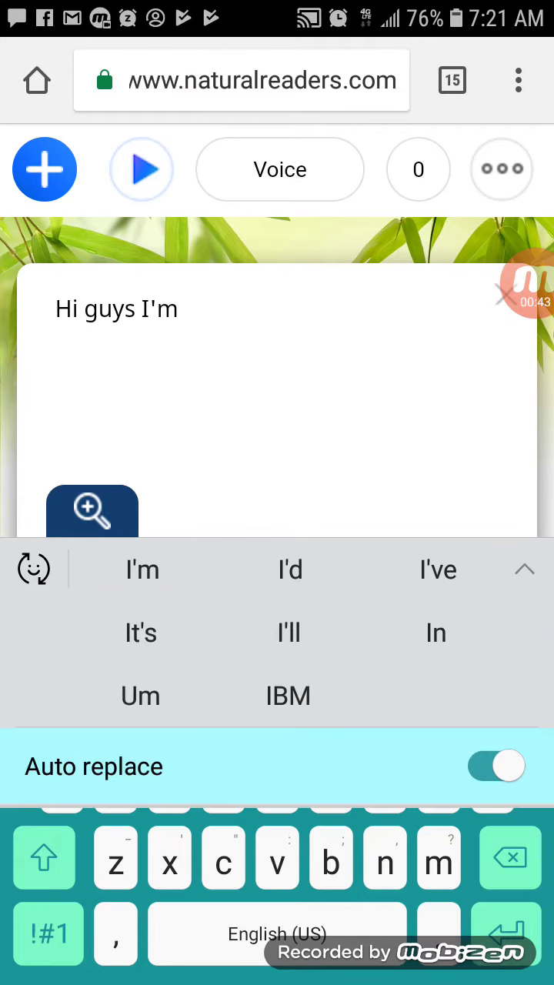
{"action": "left_click", "coordinate": [524, 569]}
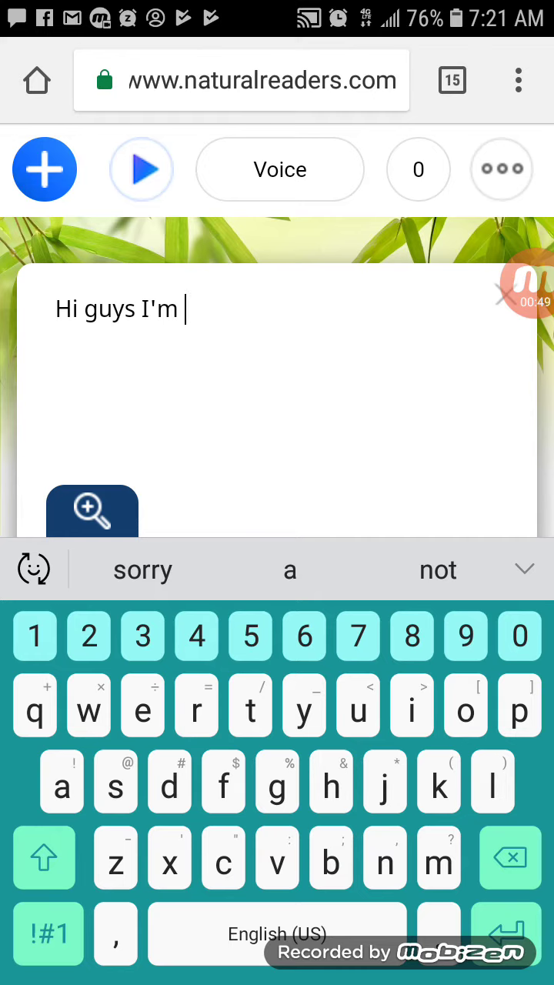
{"action": "left_click", "coordinate": [438, 569]}
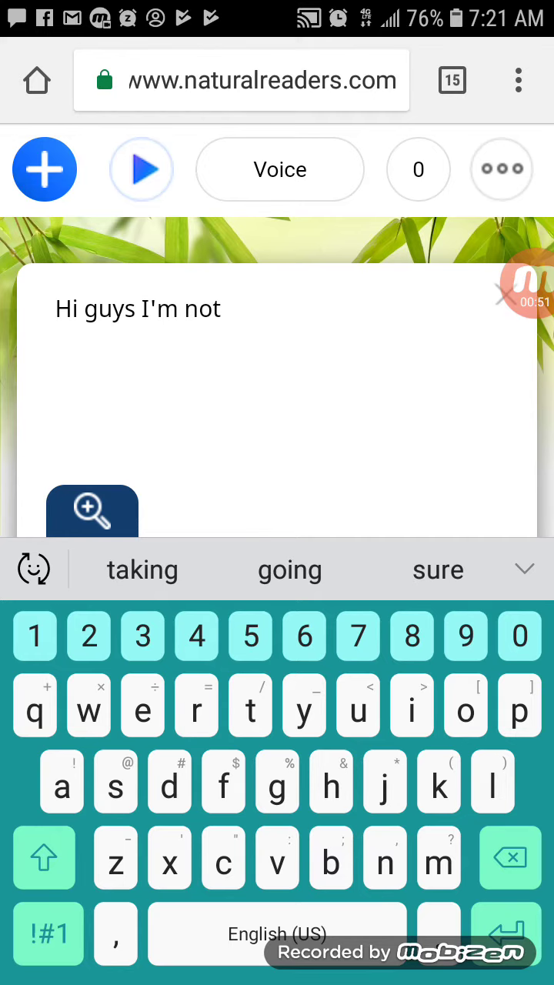
{"action": "left_click", "coordinate": [143, 570]}
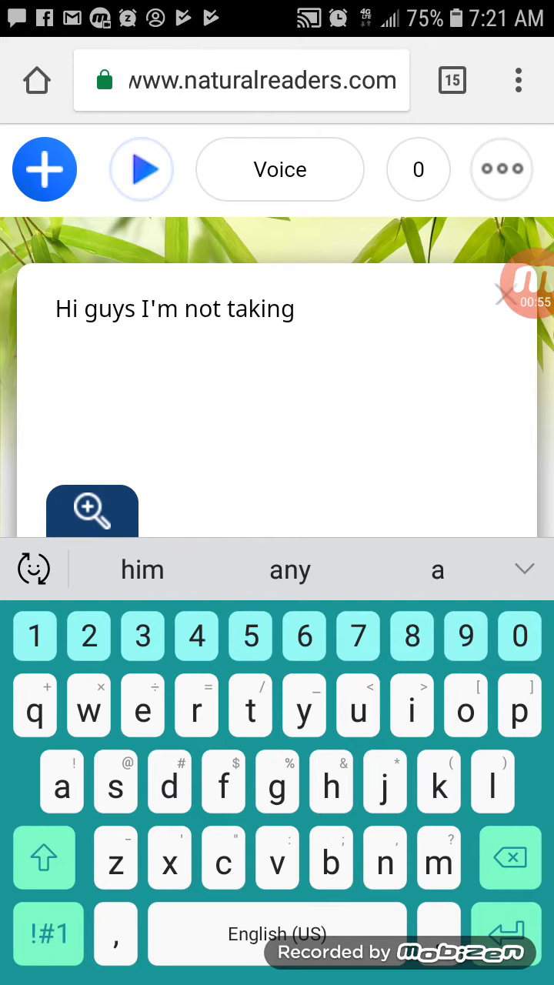
{"action": "left_click", "coordinate": [290, 569]}
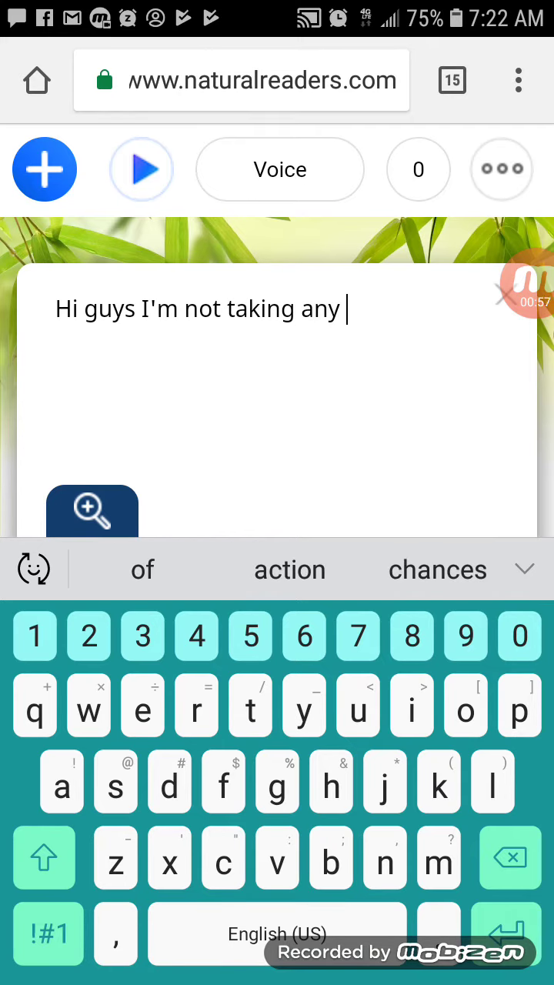
{"action": "left_click", "coordinate": [524, 570]}
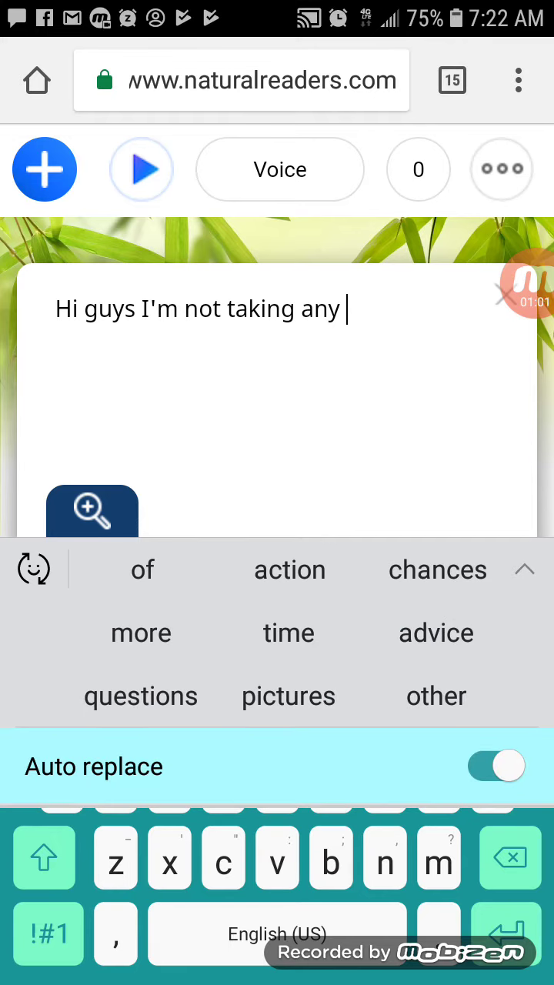
{"action": "left_click", "coordinate": [141, 633]}
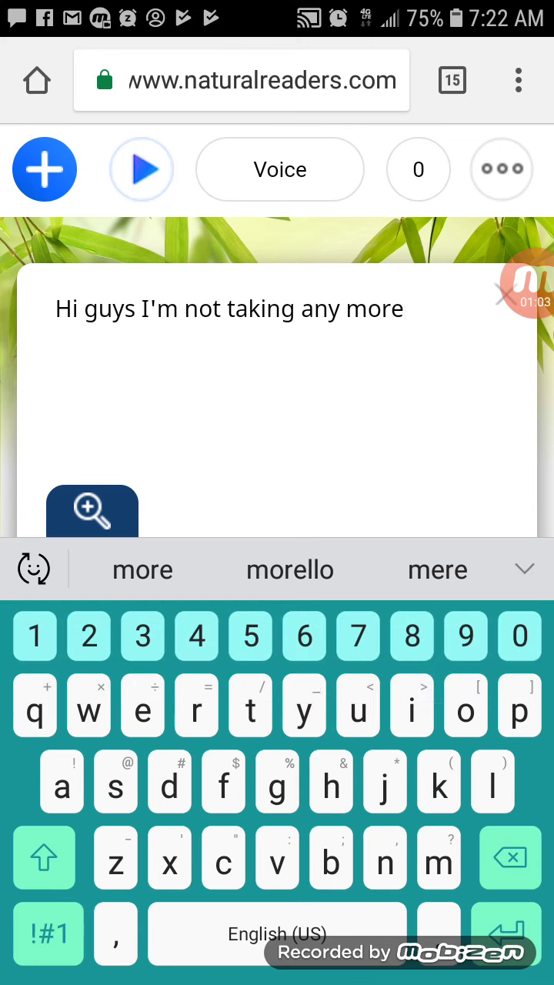
Join 'any more' into 'anymore' and bring up the voice list
{"action": "left_click", "coordinate": [347, 308]}
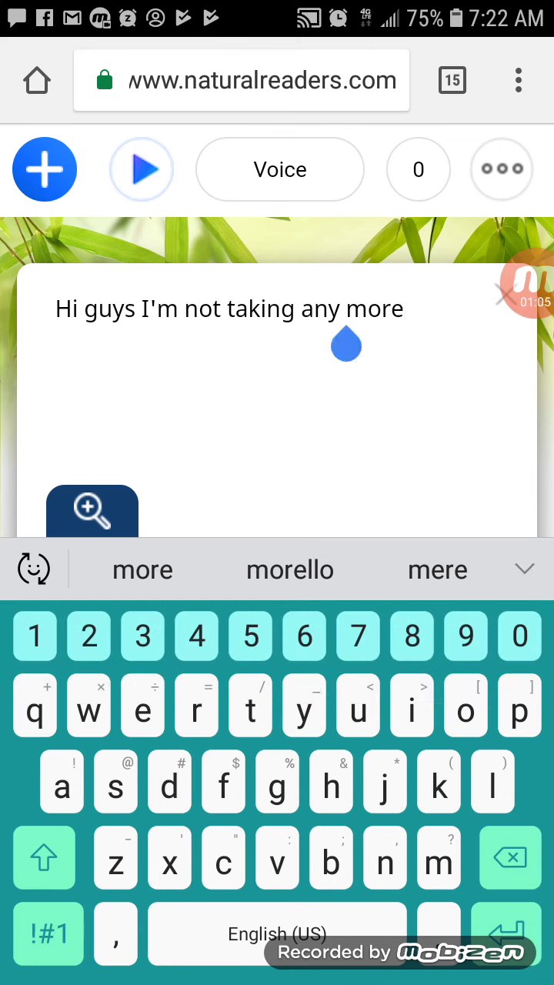
{"action": "key", "text": "BackSpace"}
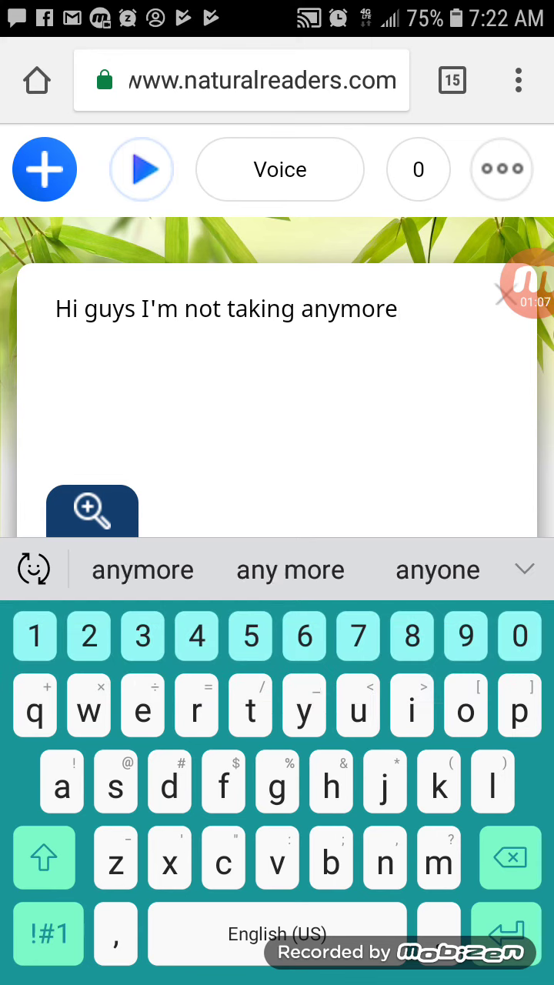
{"action": "left_click", "coordinate": [398, 309]}
Browse the premium voices, then leave the list and reopen a fresh NaturalReader page
{"action": "left_click", "coordinate": [280, 169]}
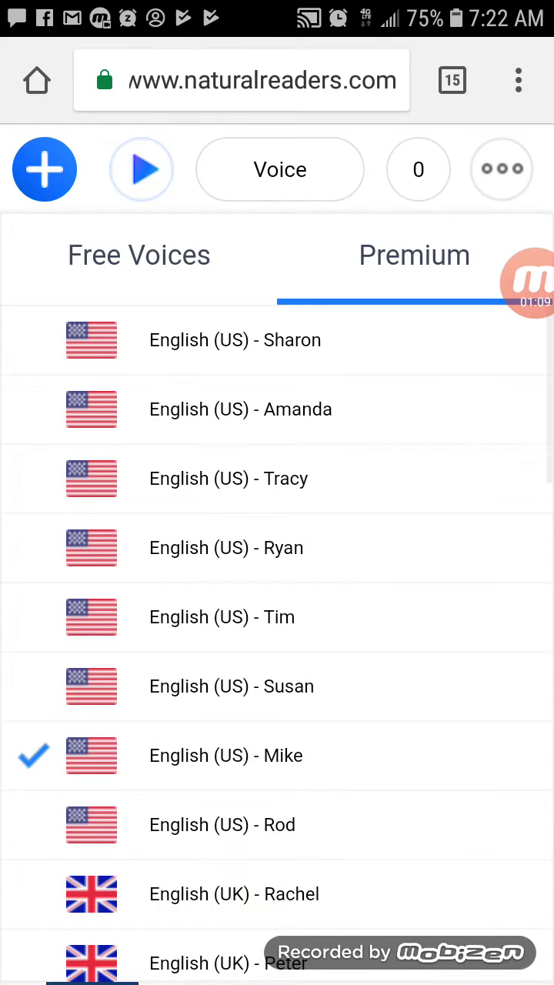
{"action": "mouse_move", "coordinate": [531, 281]}
{"action": "left_mouse_down"}
{"action": "mouse_move", "coordinate": [431, 451]}
{"action": "mouse_move", "coordinate": [319, 620]}
{"action": "mouse_move", "coordinate": [167, 762]}
{"action": "mouse_move", "coordinate": [167, 751]}
{"action": "mouse_move", "coordinate": [114, 774]}
{"action": "mouse_move", "coordinate": [88, 748]}
{"action": "mouse_move", "coordinate": [237, 604]}
{"action": "mouse_move", "coordinate": [508, 209]}
{"action": "left_mouse_up"}
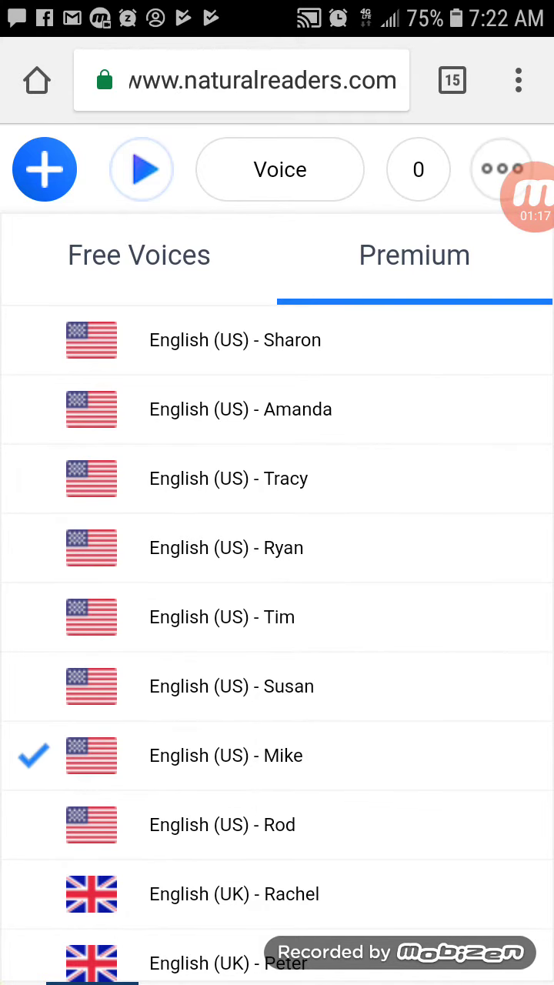
{"action": "key", "text": "Escape"}
{"action": "left_click", "coordinate": [277, 751]}
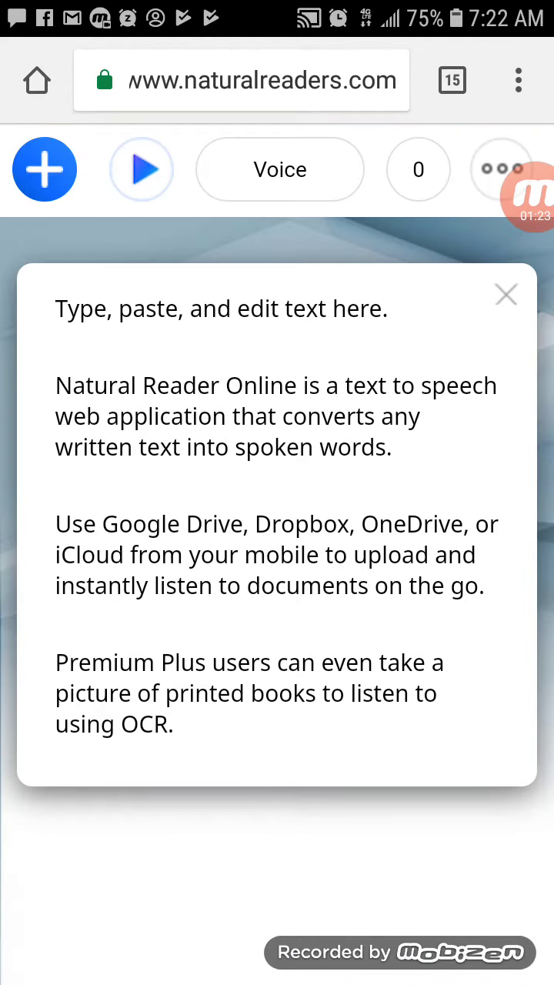
Erase the default introductory text from the new text box
{"action": "left_click", "coordinate": [176, 723]}
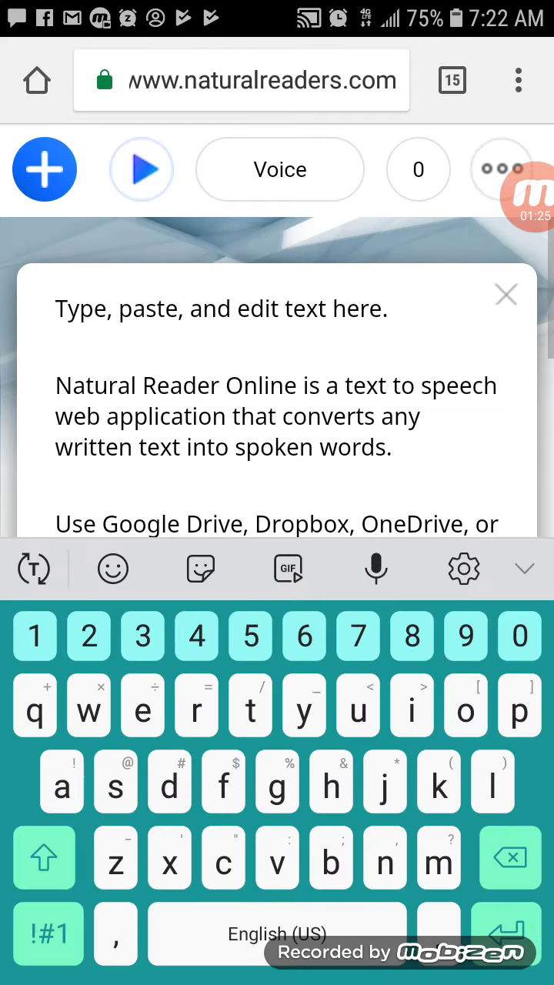
{"action": "key", "text": "BackSpace"}
{"action": "key", "text": "BackSpace"}
{"action": "key", "text": "BackSpace"}
{"action": "key", "text": "BackSpace"}
{"action": "key", "text": "BackSpace"}
{"action": "key", "text": "BackSpace"}
{"action": "key", "text": "BackSpace"}
{"action": "key", "text": "BackSpace"}
{"action": "key", "text": "BackSpace"}
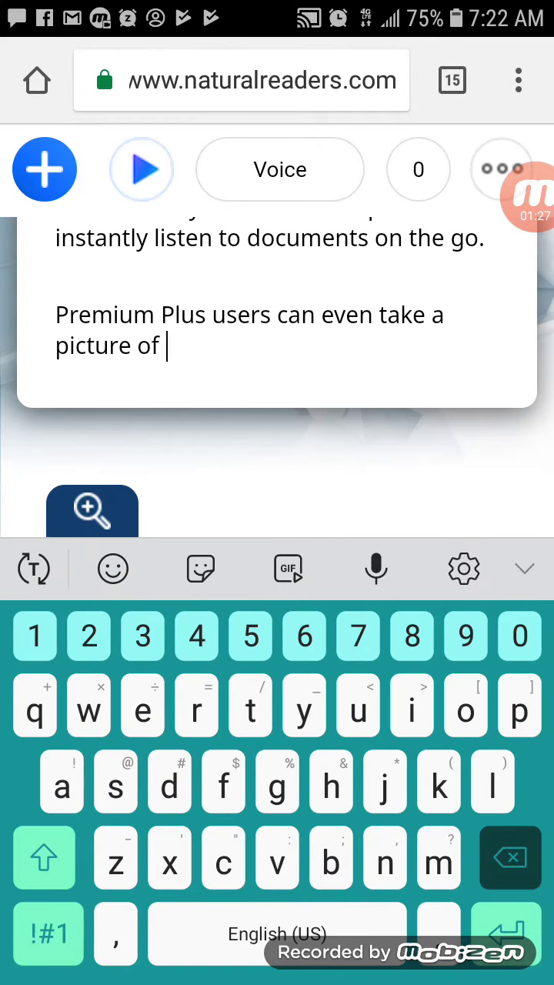
{"action": "key", "text": "BackSpace"}
{"action": "key", "text": "BackSpace"}
{"action": "key", "text": "BackSpace"}
{"action": "key", "text": "BackSpace"}
{"action": "key", "text": "BackSpace"}
{"action": "key", "text": "BackSpace"}
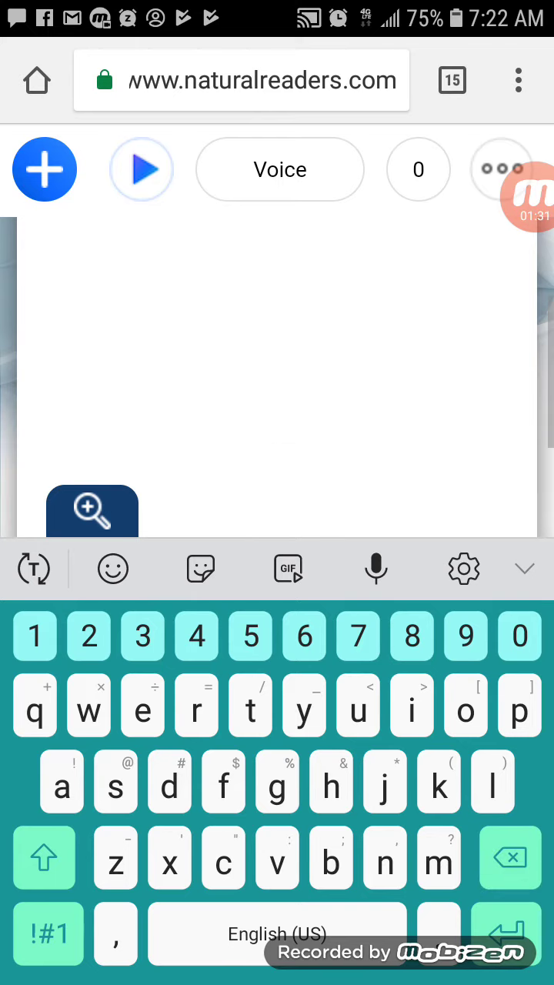
{"action": "key", "text": "BackSpace"}
{"action": "key", "text": "BackSpace"}
{"action": "key", "text": "BackSpace"}
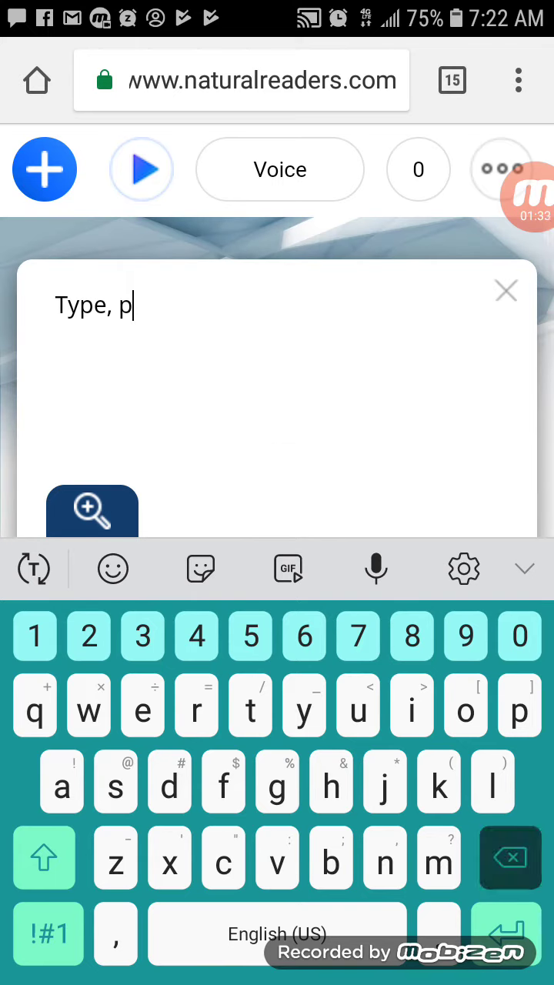
{"action": "key", "text": "BackSpace"}
{"action": "key", "text": "BackSpace"}
{"action": "key", "text": "BackSpace"}
{"action": "type", "text": "Hi"}
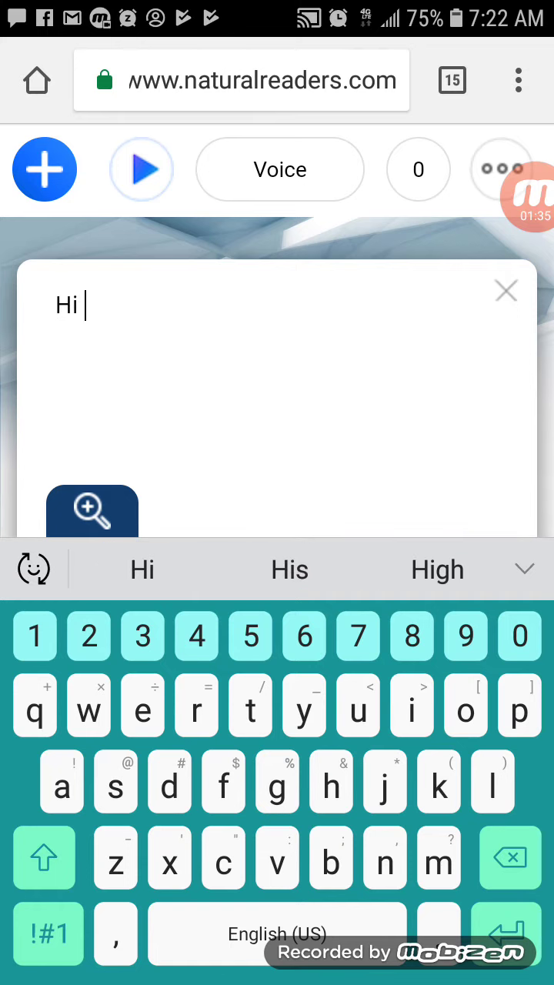
Hide the keyboard, play 'Hi guys I'm not taking anymore' aloud, then resume editing
{"action": "left_click", "coordinate": [531, 196]}
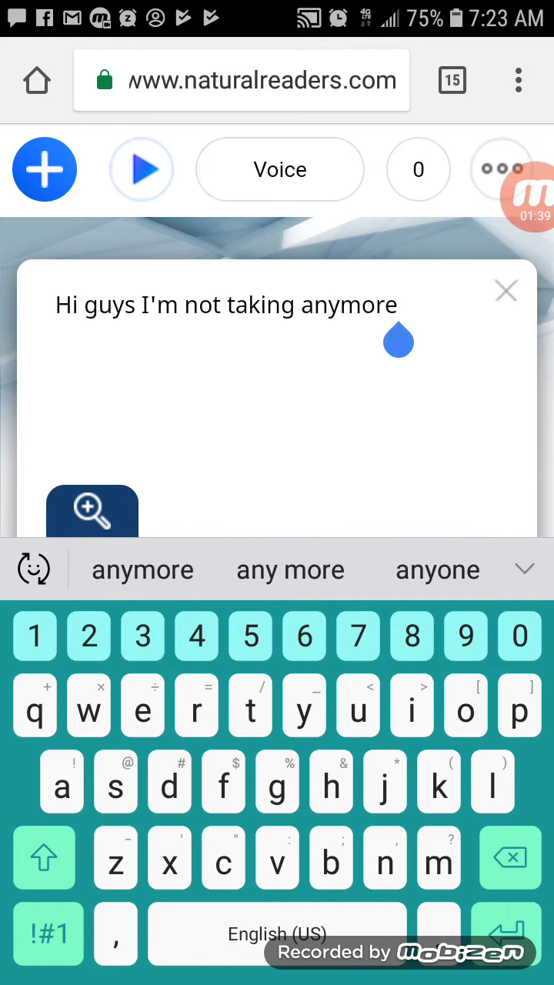
{"action": "key", "text": "Escape"}
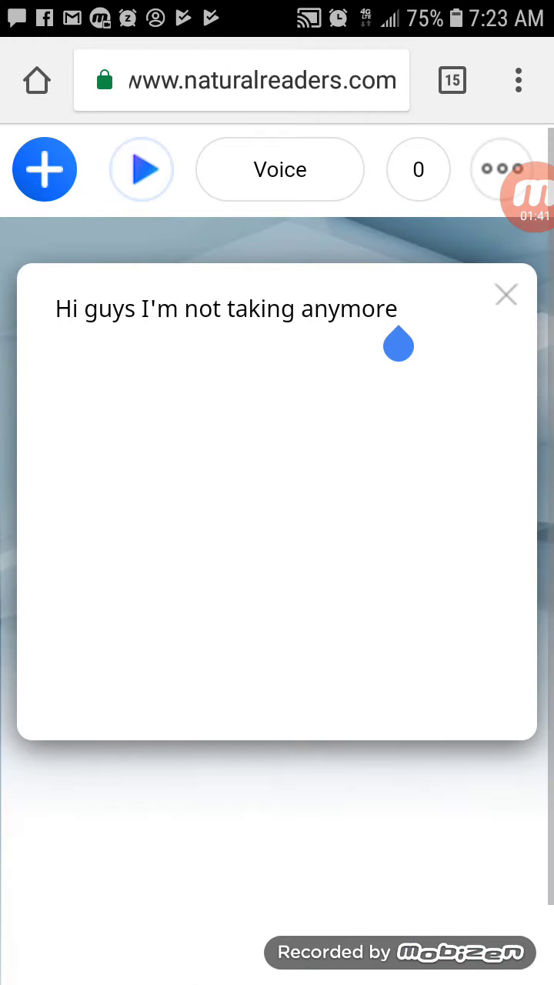
{"action": "left_click", "coordinate": [141, 169]}
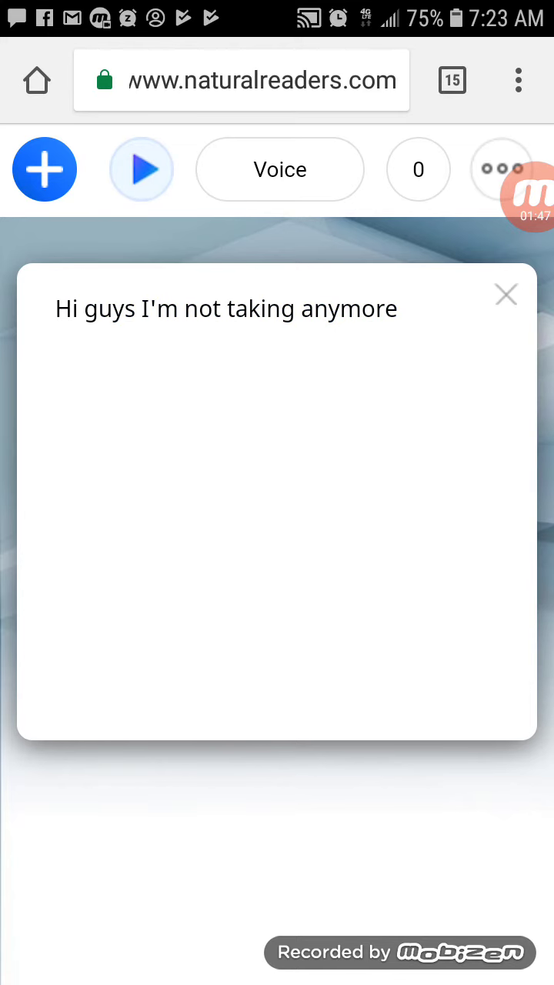
{"action": "left_click", "coordinate": [399, 312]}
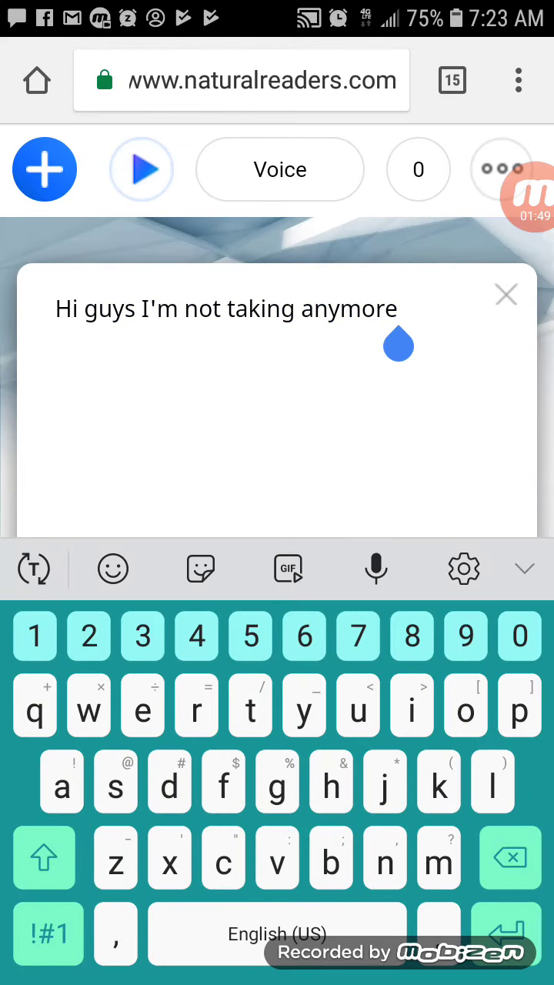
Replace 'anymore' with 'a note' so the sentence ends 'taking a note'
{"action": "key", "text": "BackSpace"}
{"action": "key", "text": "BackSpace"}
{"action": "key", "text": "BackSpace"}
{"action": "key", "text": "BackSpace"}
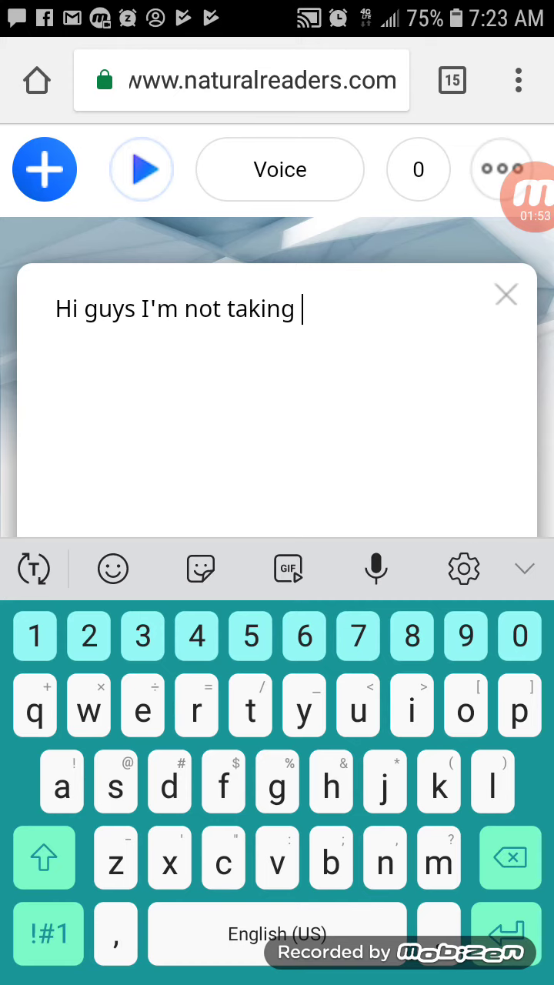
{"action": "type", "text": "n"}
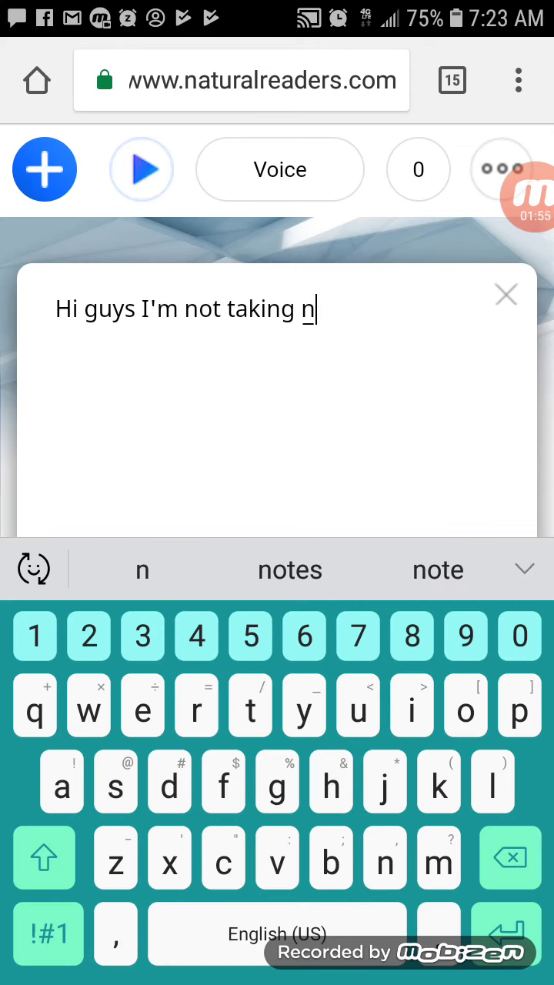
{"action": "type", "text": "ote"}
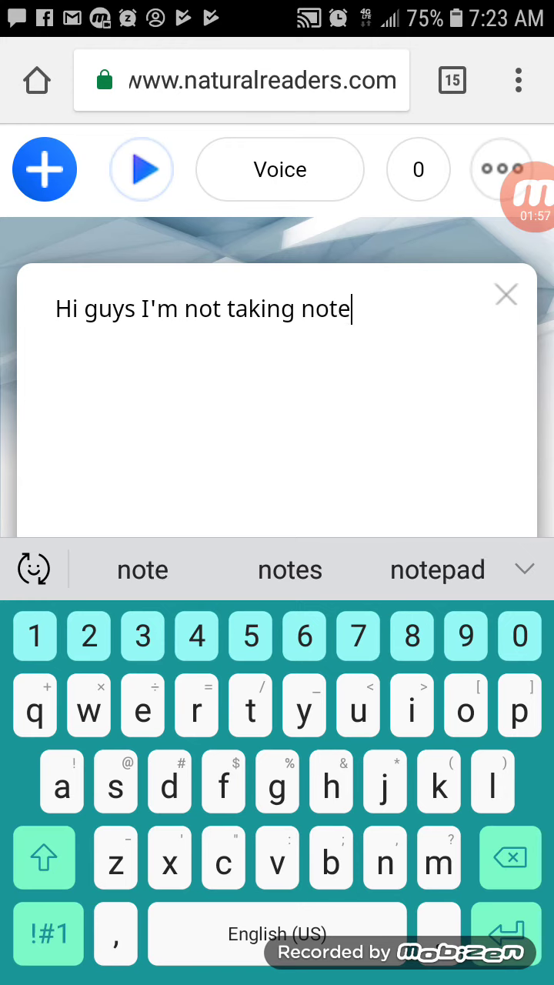
{"action": "key", "text": "BackSpace"}
{"action": "key", "text": "BackSpace"}
{"action": "key", "text": "BackSpace"}
{"action": "key", "text": "BackSpace"}
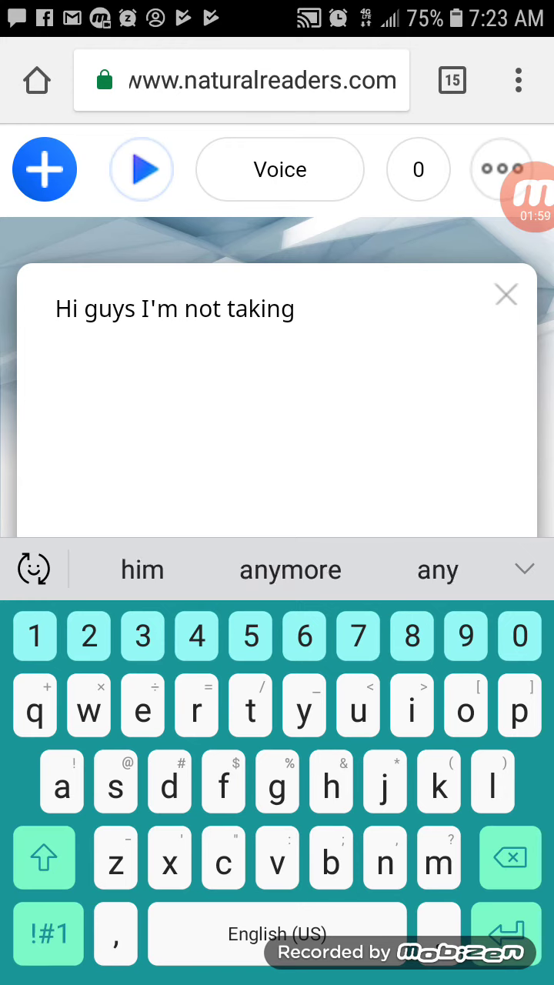
{"action": "type", "text": "a n"}
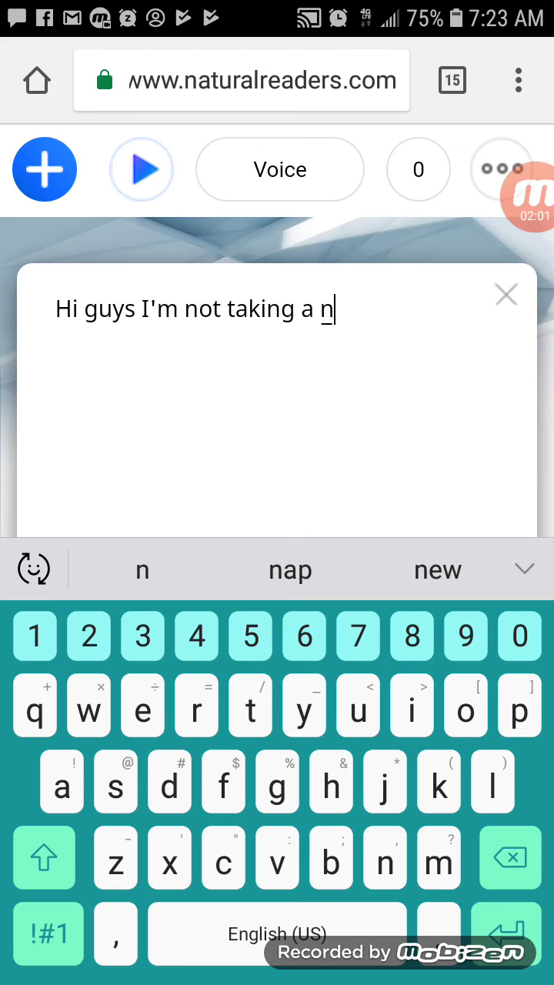
{"action": "type", "text": "o"}
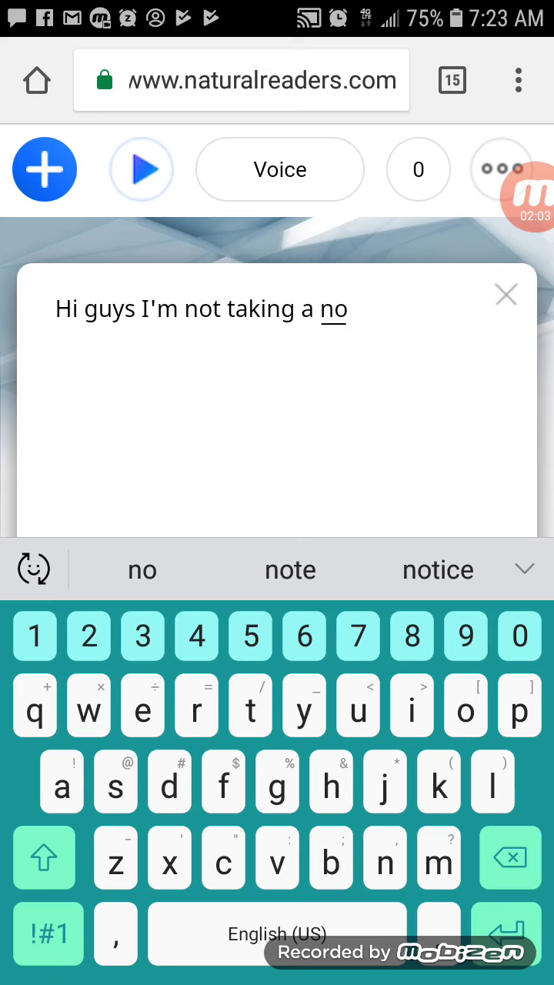
{"action": "type", "text": "te"}
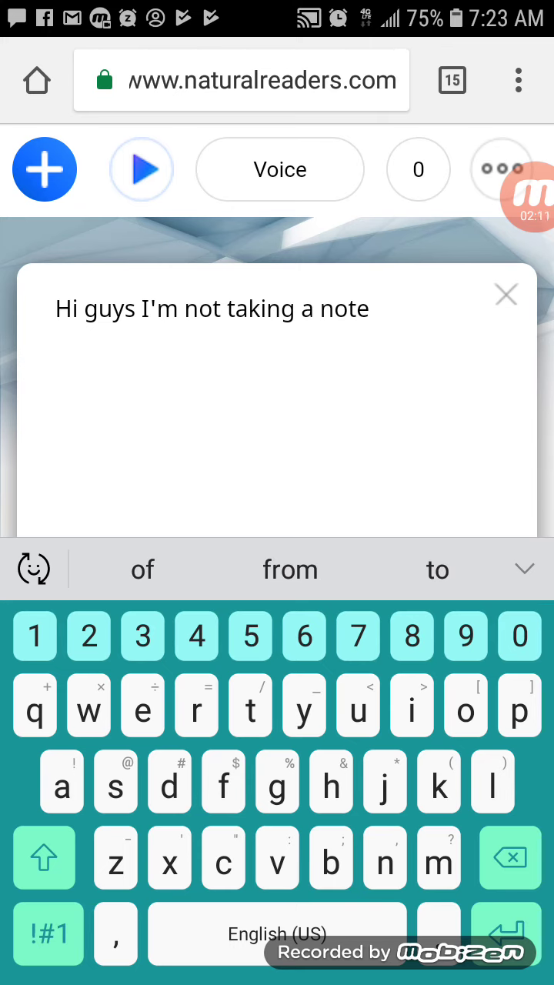
{"action": "left_click", "coordinate": [532, 196]}
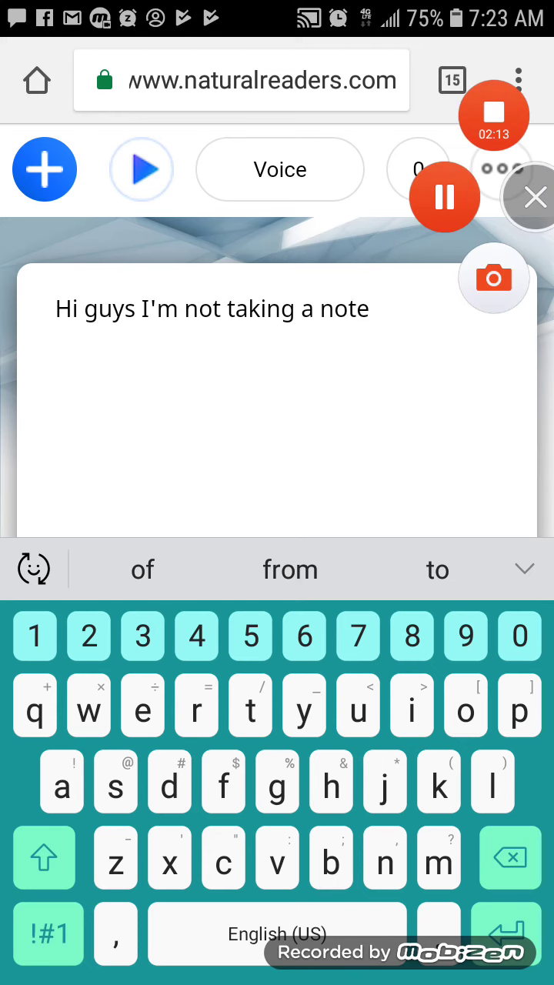